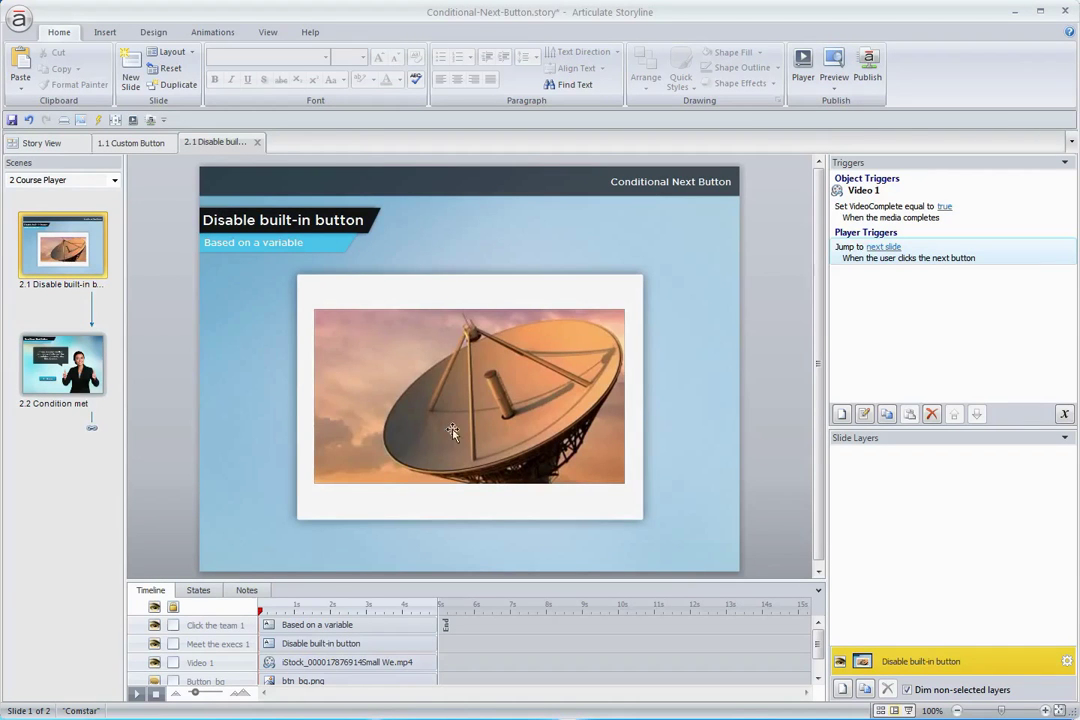
Preview the current scene, test moving between its two slides with the player's Next and Prev navigation, and close the preview.
left_click(829, 92)
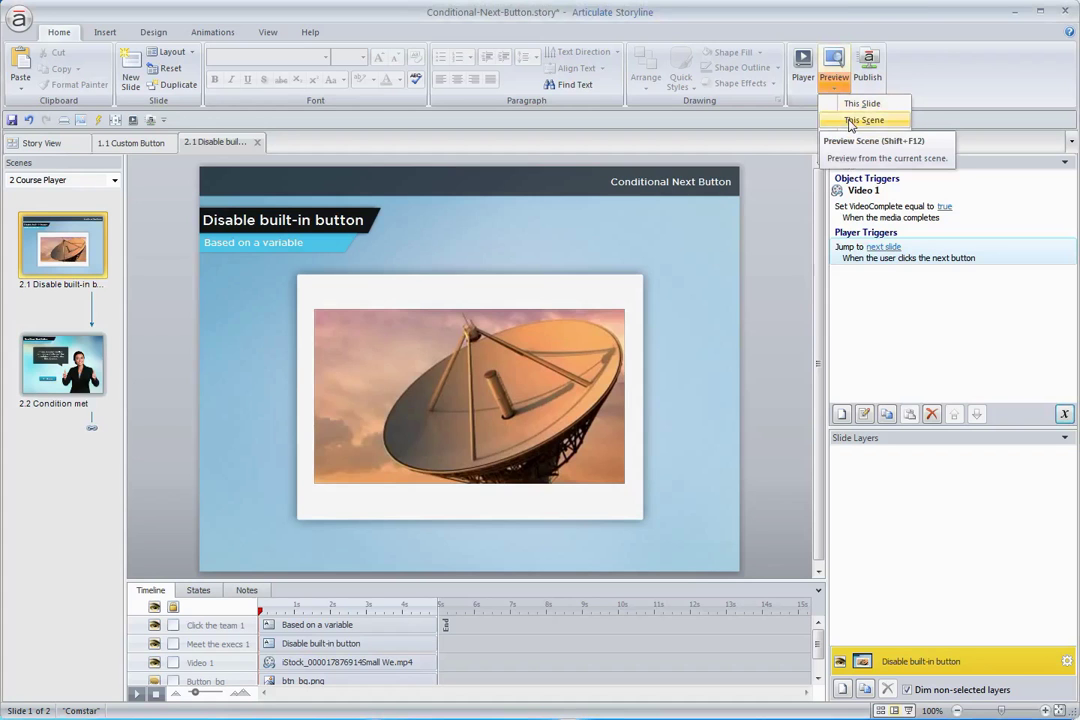
left_click(849, 121)
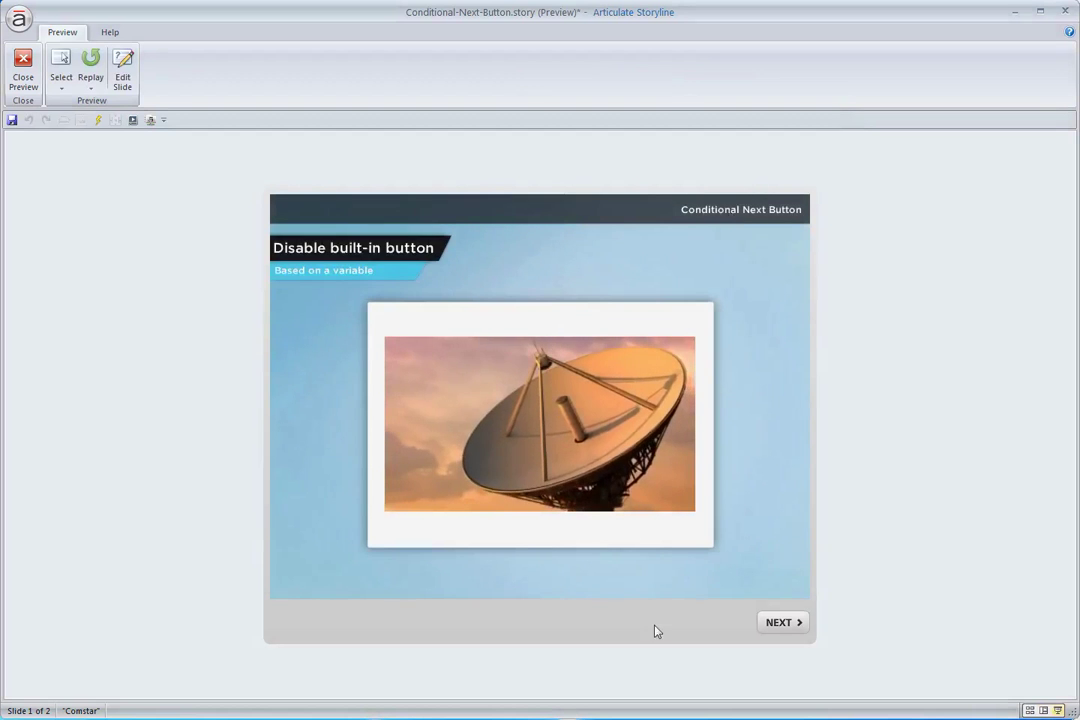
left_click(795, 626)
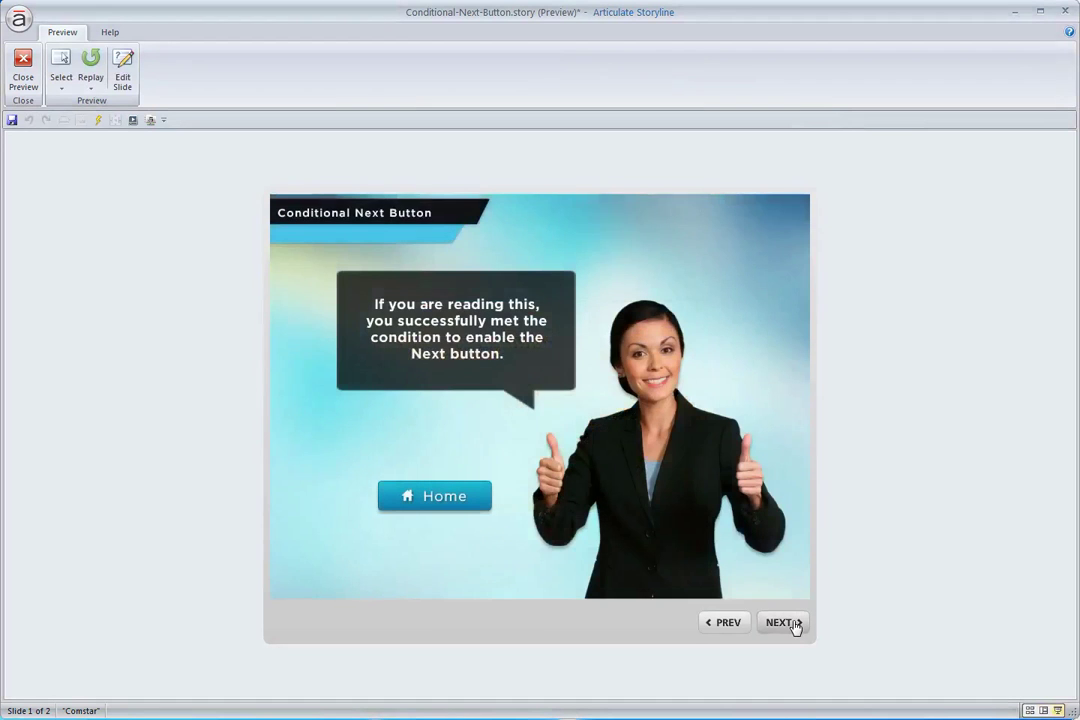
left_click(736, 628)
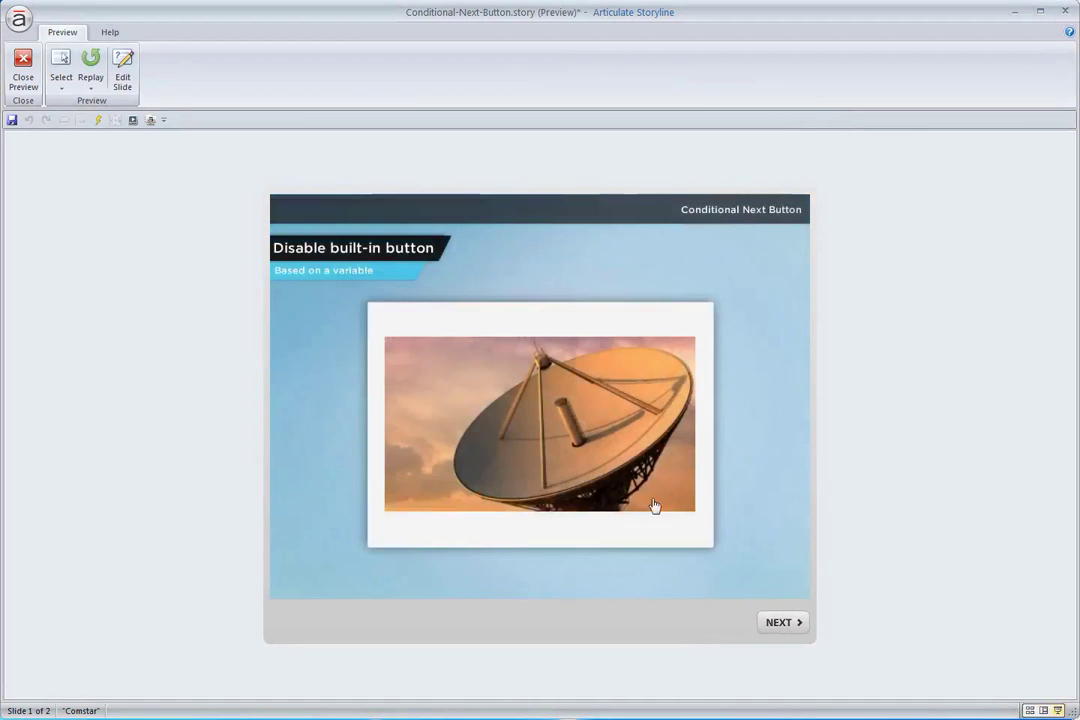
left_click(786, 626)
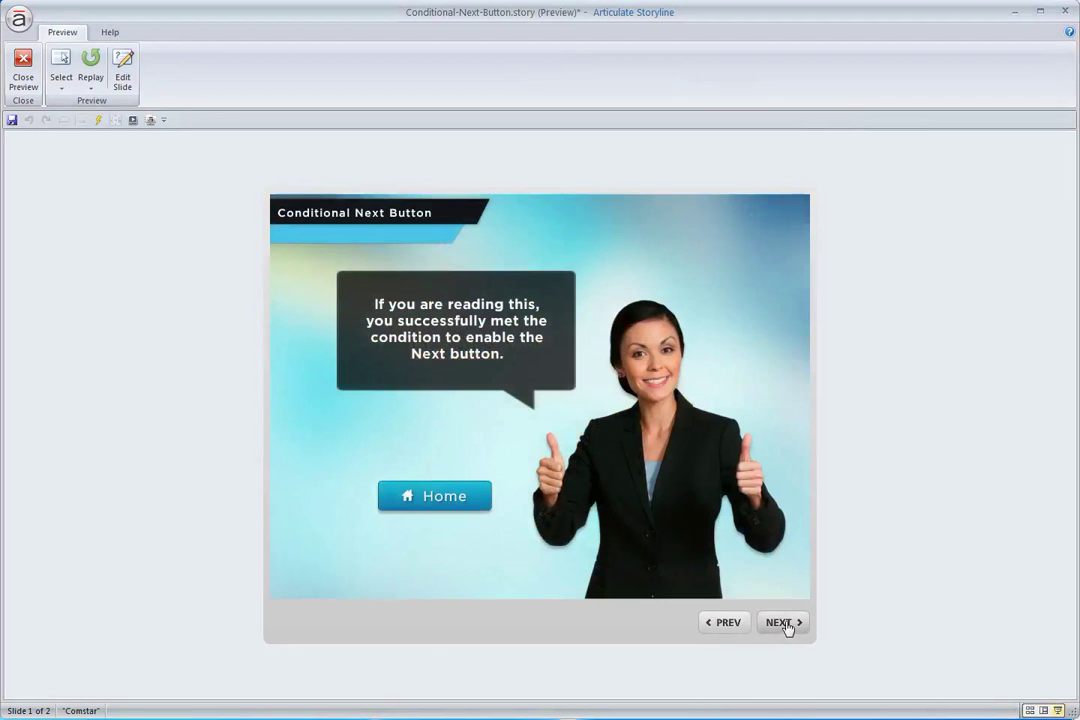
left_click(23, 70)
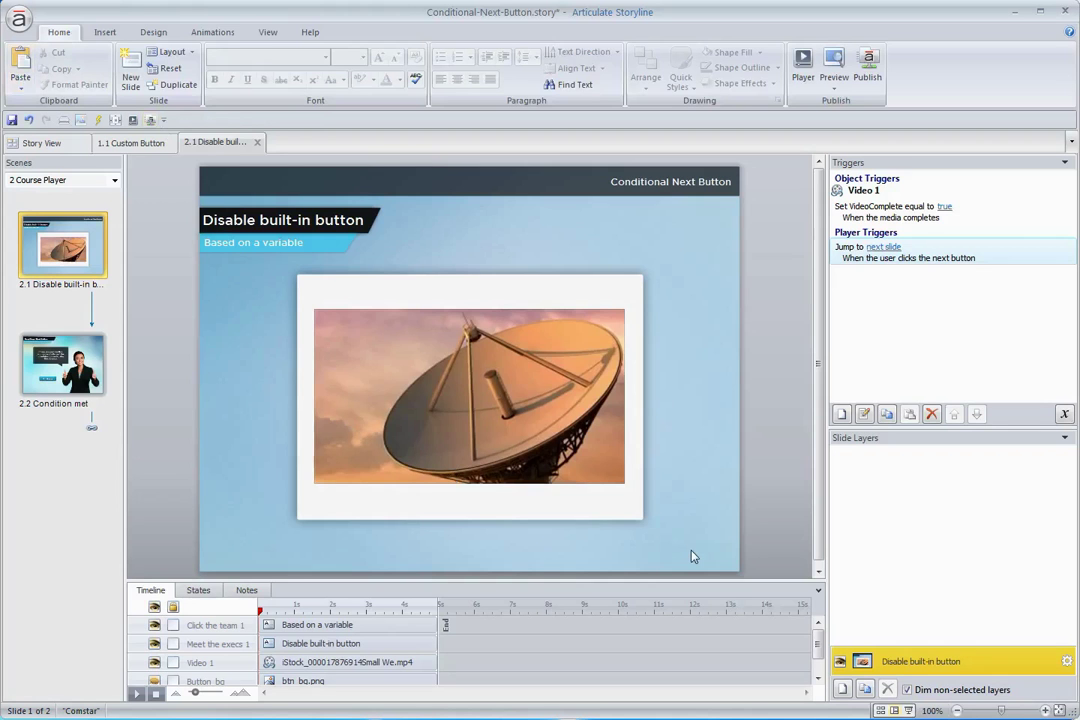
Review the player trigger that jumps to the next slide, including its list of conditions, without changing it.
double_click(927, 261)
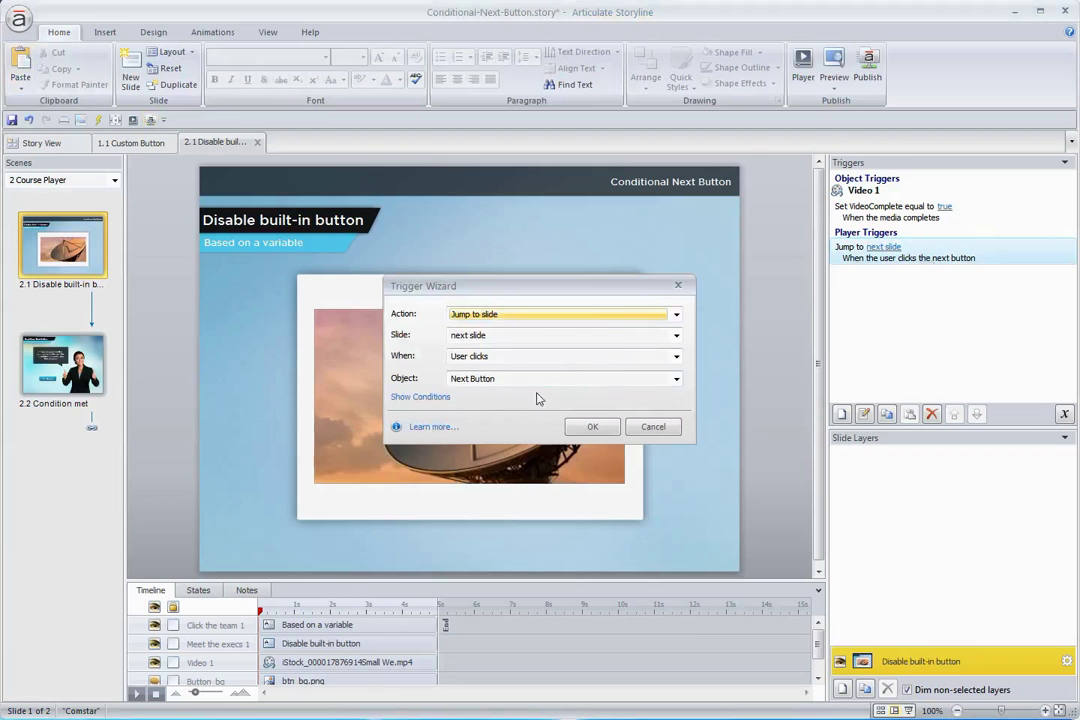
left_click(417, 398)
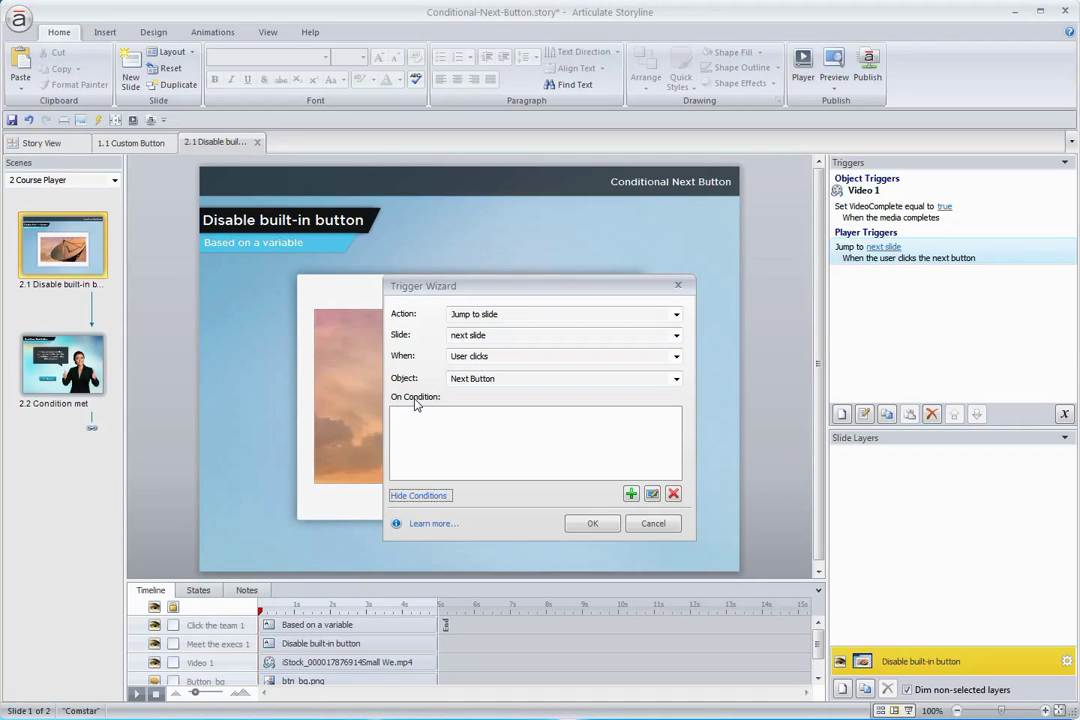
left_click(596, 523)
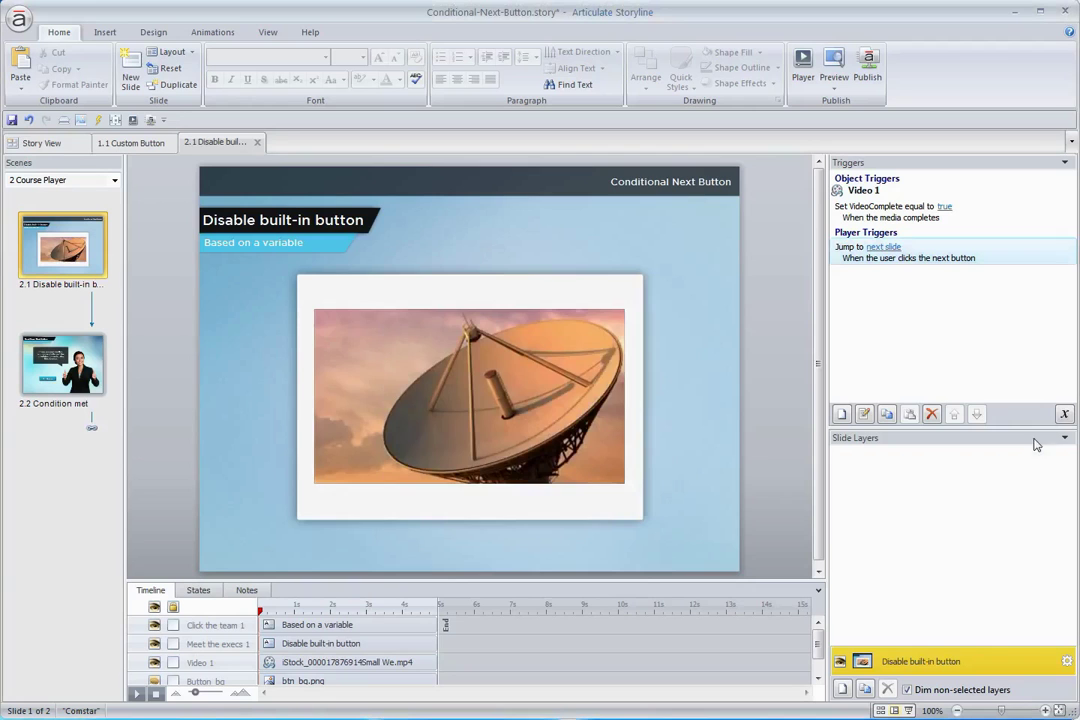
Review the name, type and default value of the VideoComplete variable in the project's variables.
left_click(1064, 414)
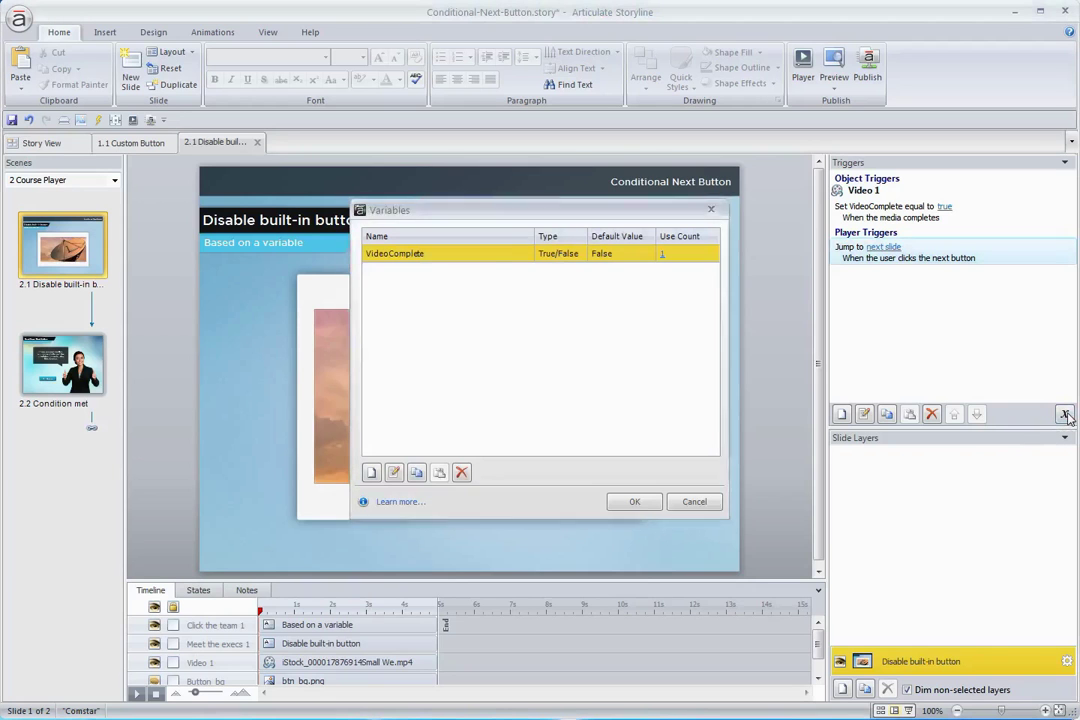
double_click(487, 261)
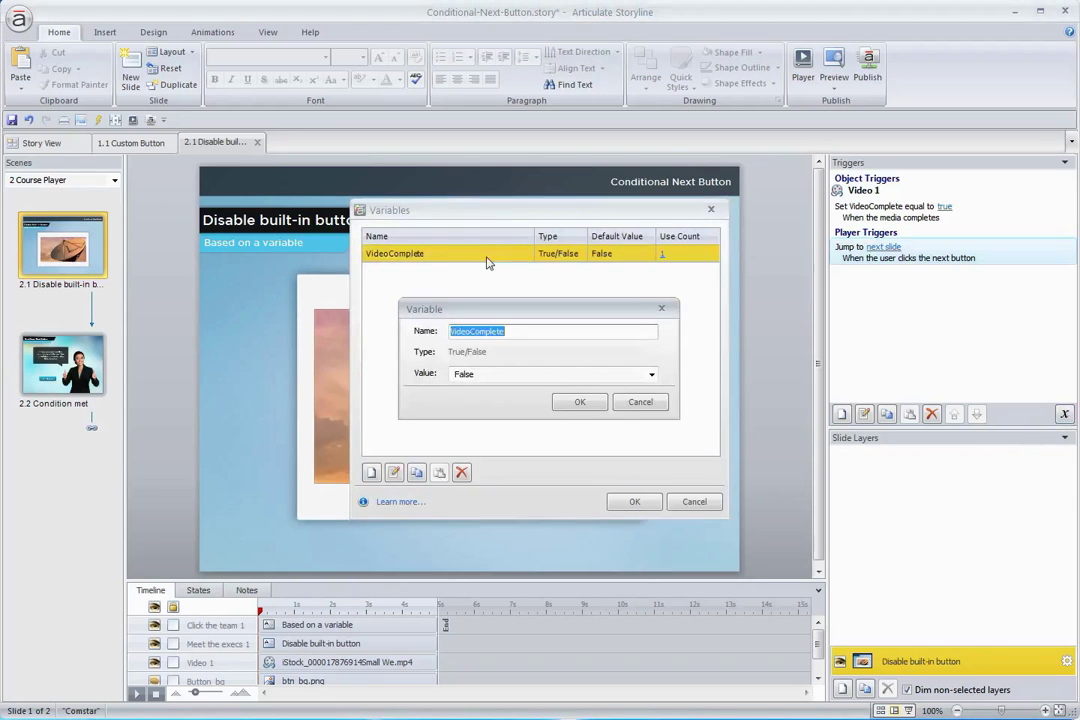
left_click(576, 333)
left_click(582, 402)
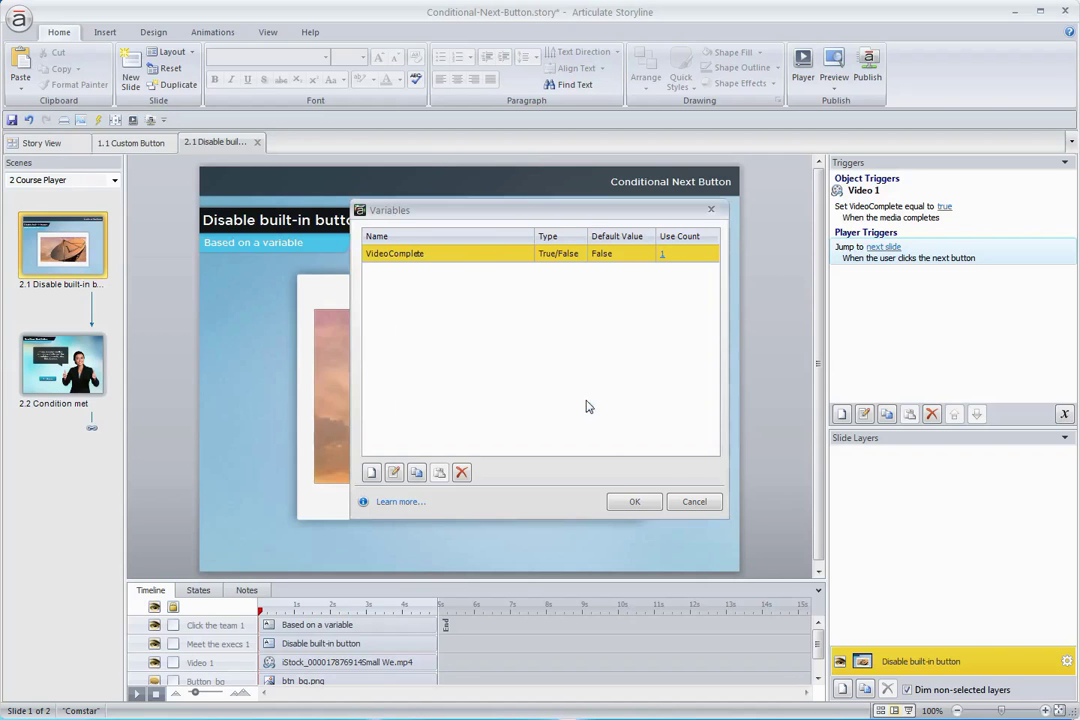
left_click(630, 501)
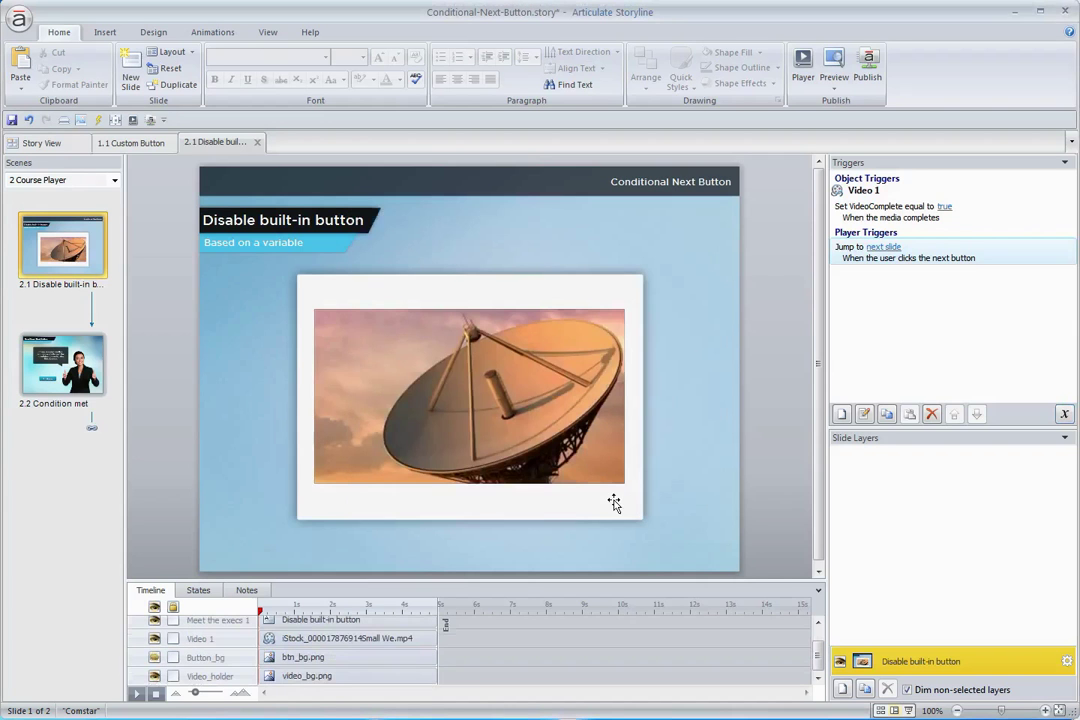
Review the settings of Video 1's trigger that adjusts VideoComplete when the media completes.
left_click(575, 447)
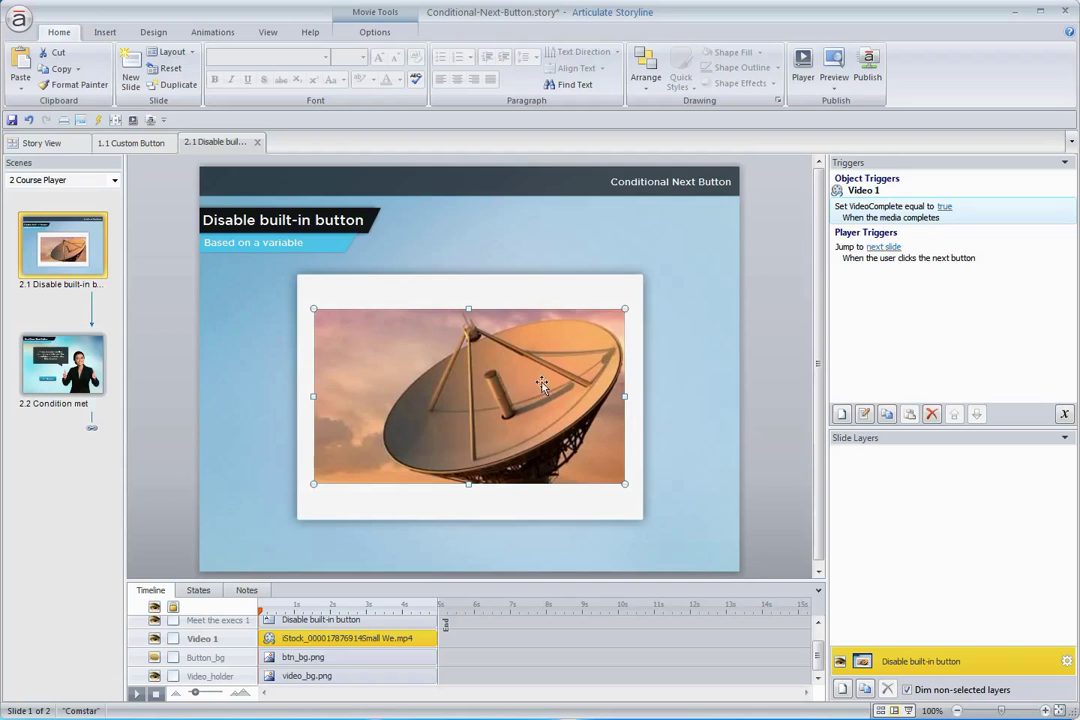
double_click(866, 217)
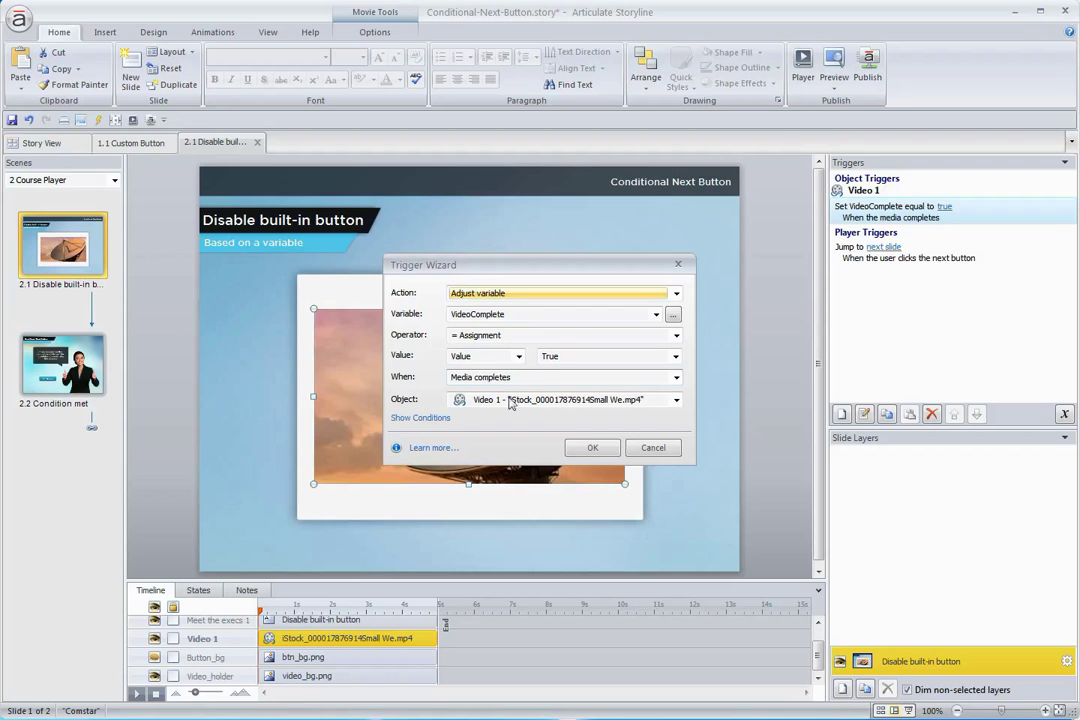
left_click(591, 447)
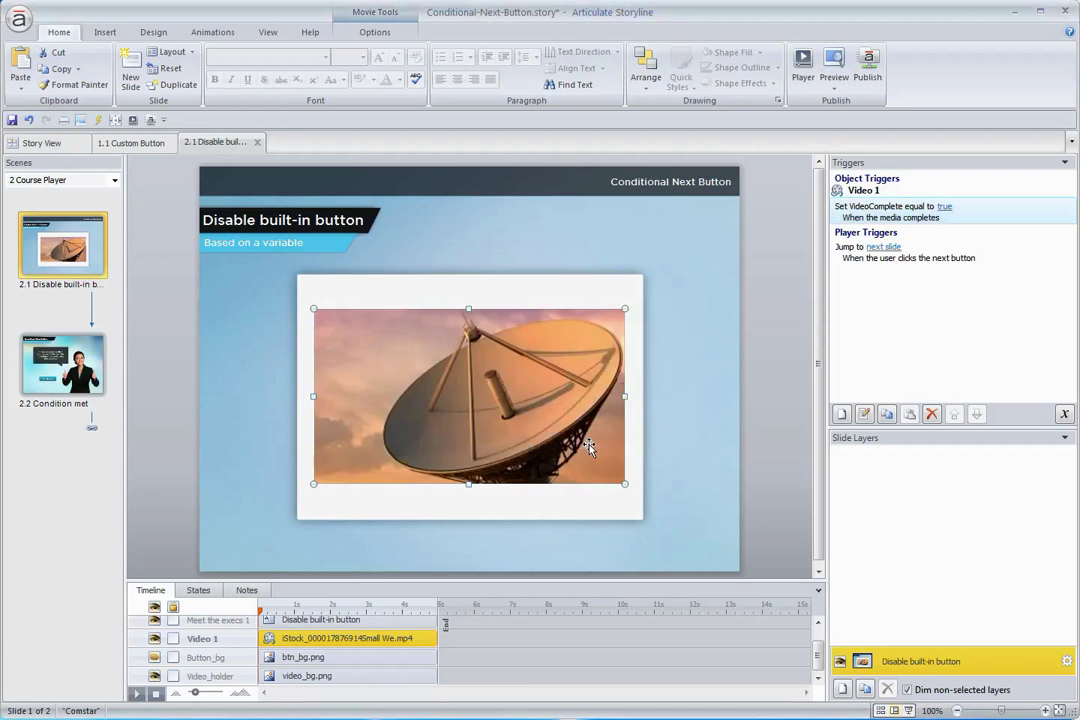
Add a condition to the Next button's jump trigger so it runs only if VideoComplete is equal to the value True.
double_click(946, 261)
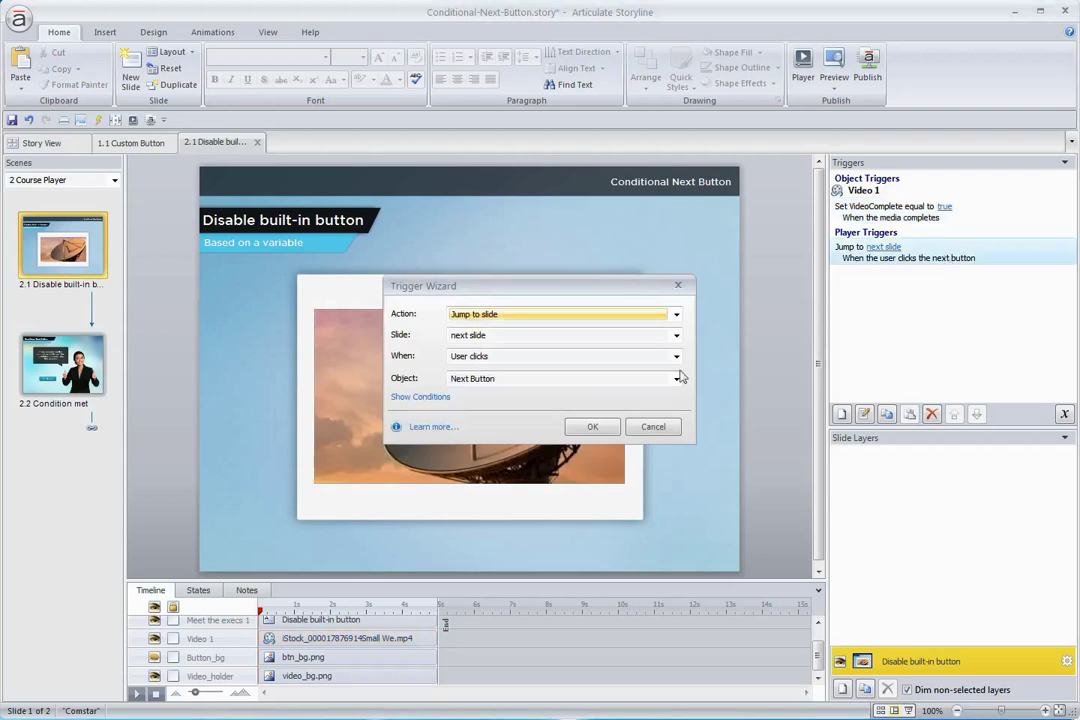
left_click(421, 397)
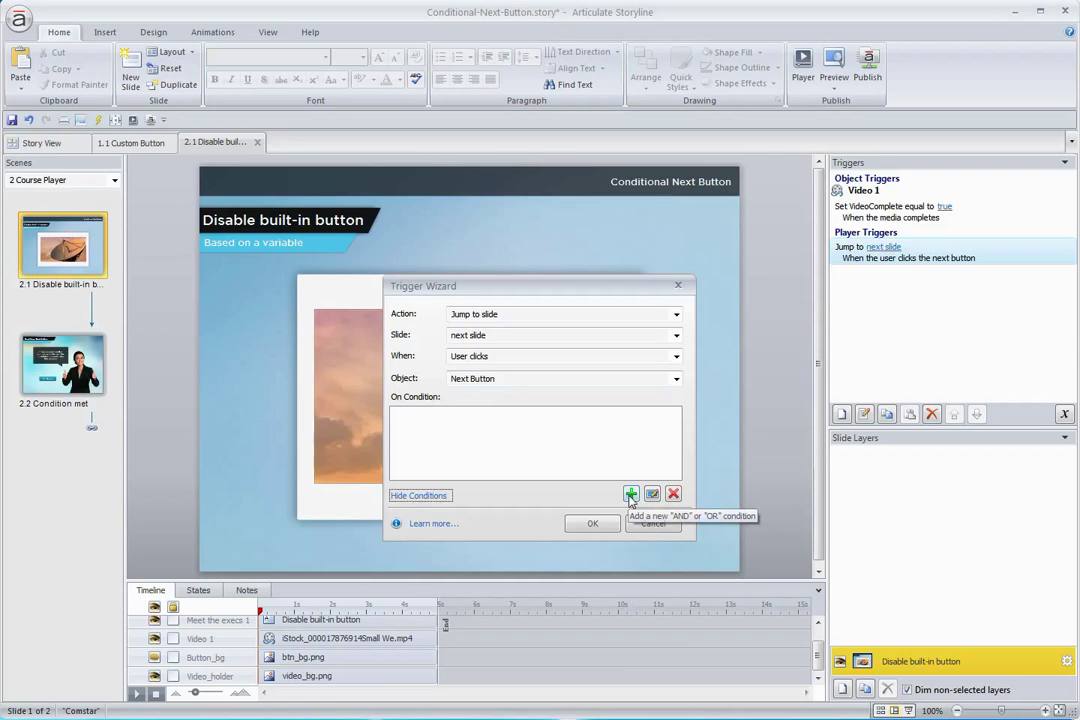
left_click(631, 495)
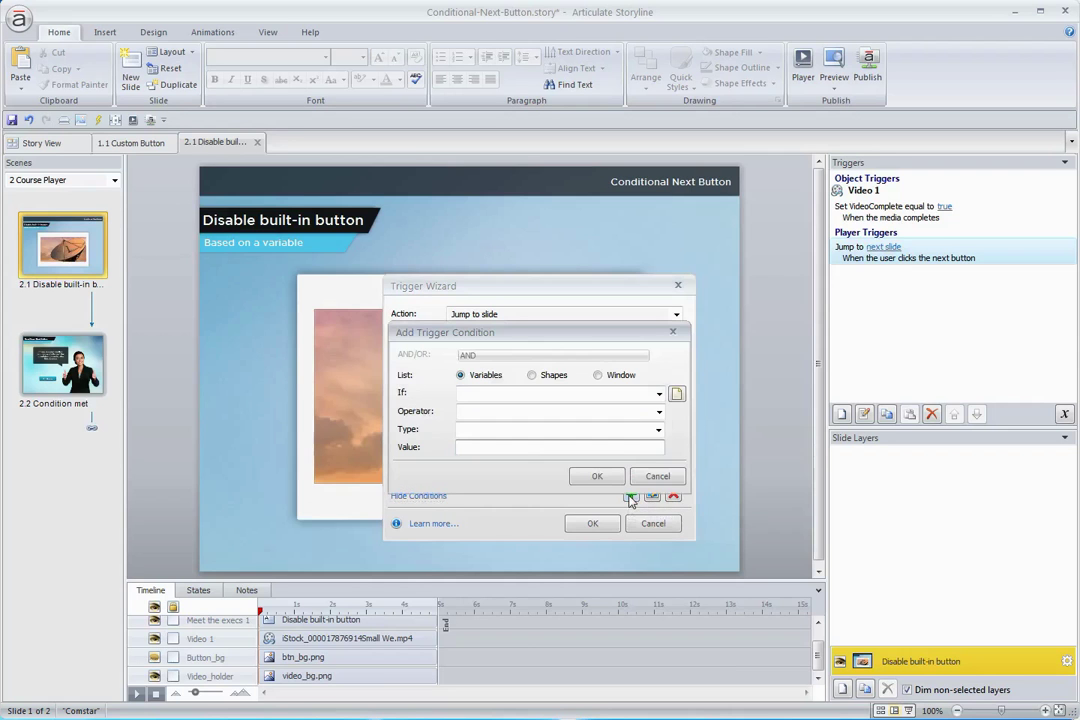
left_click(491, 396)
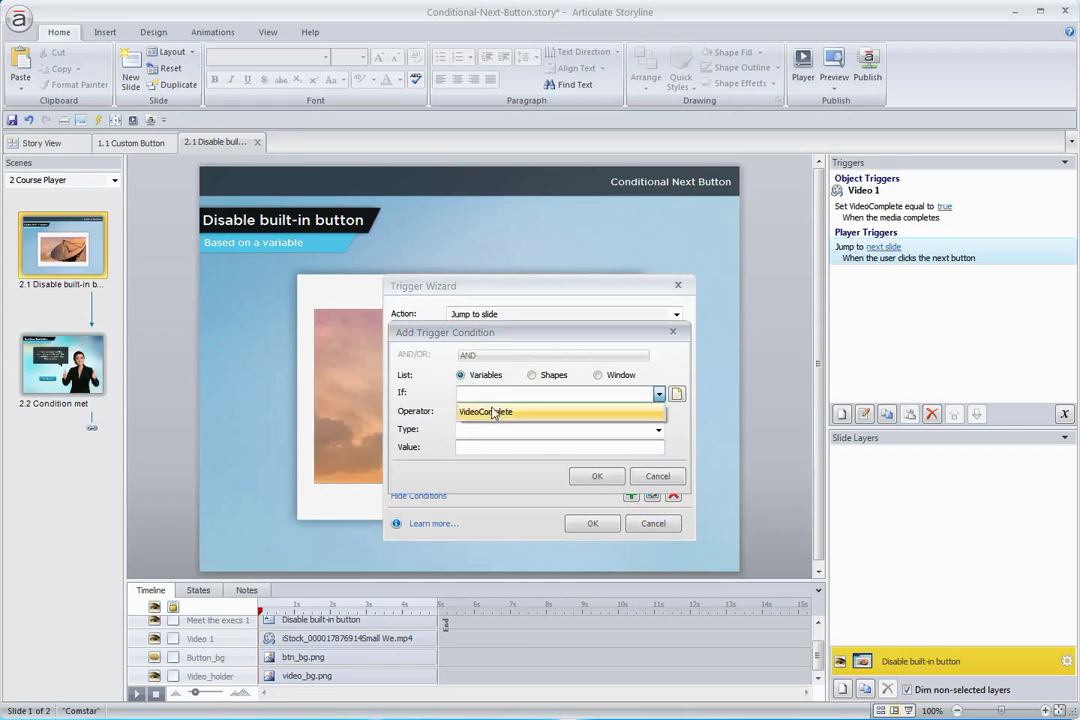
left_click(491, 413)
left_click(493, 413)
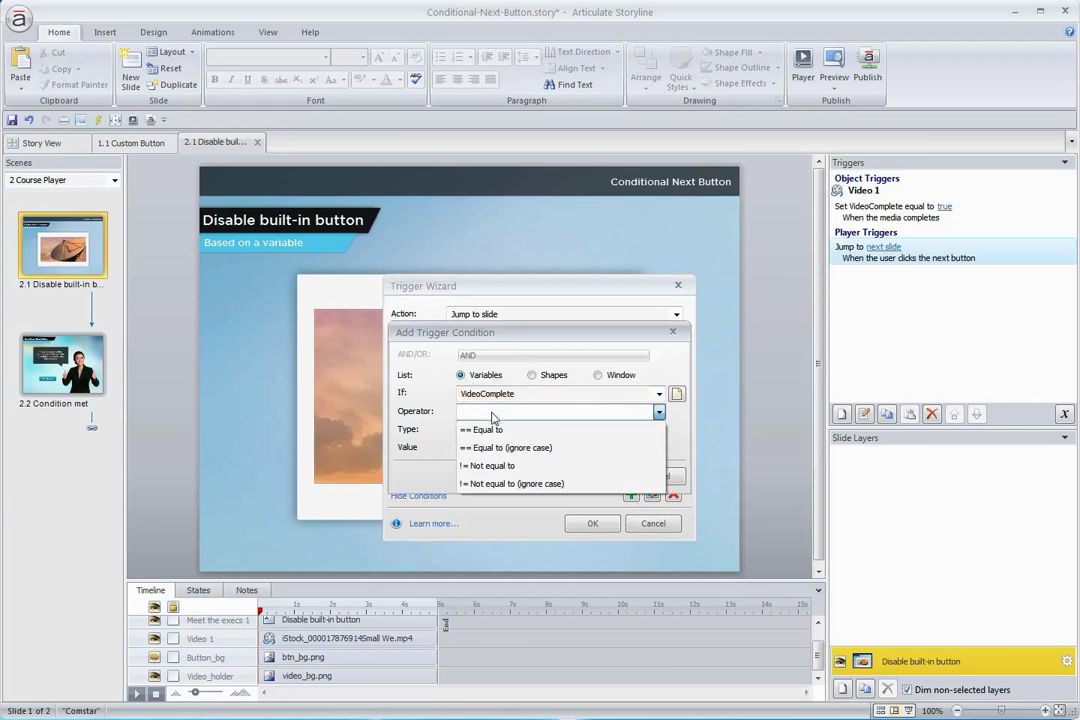
left_click(493, 432)
left_click(493, 447)
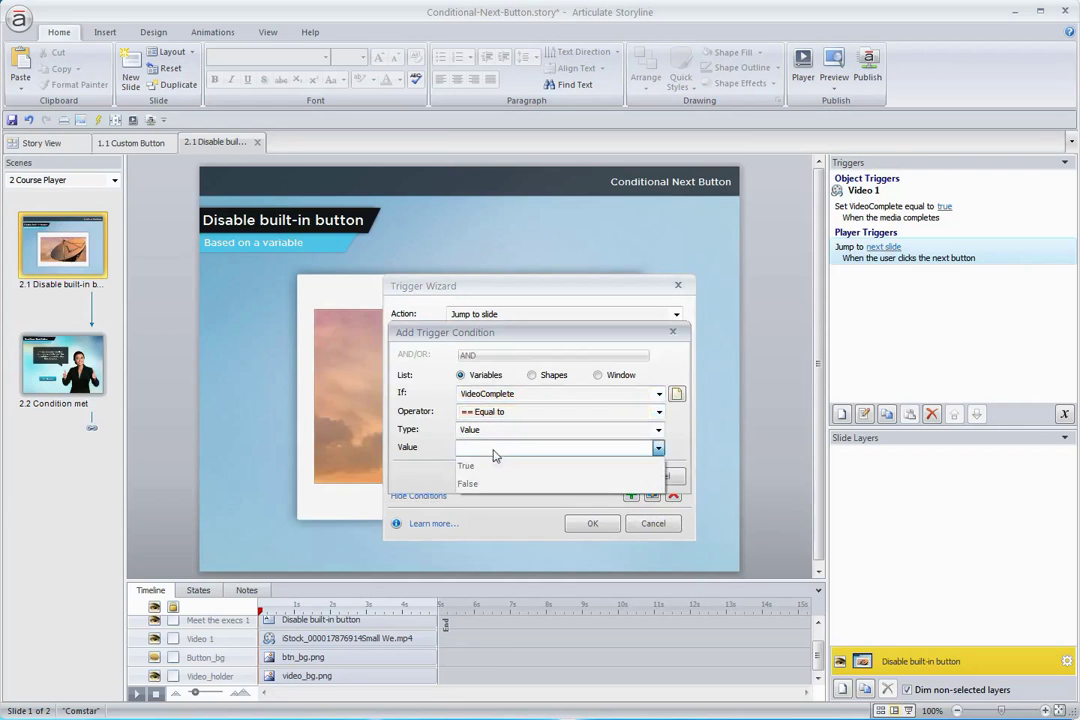
left_click(492, 467)
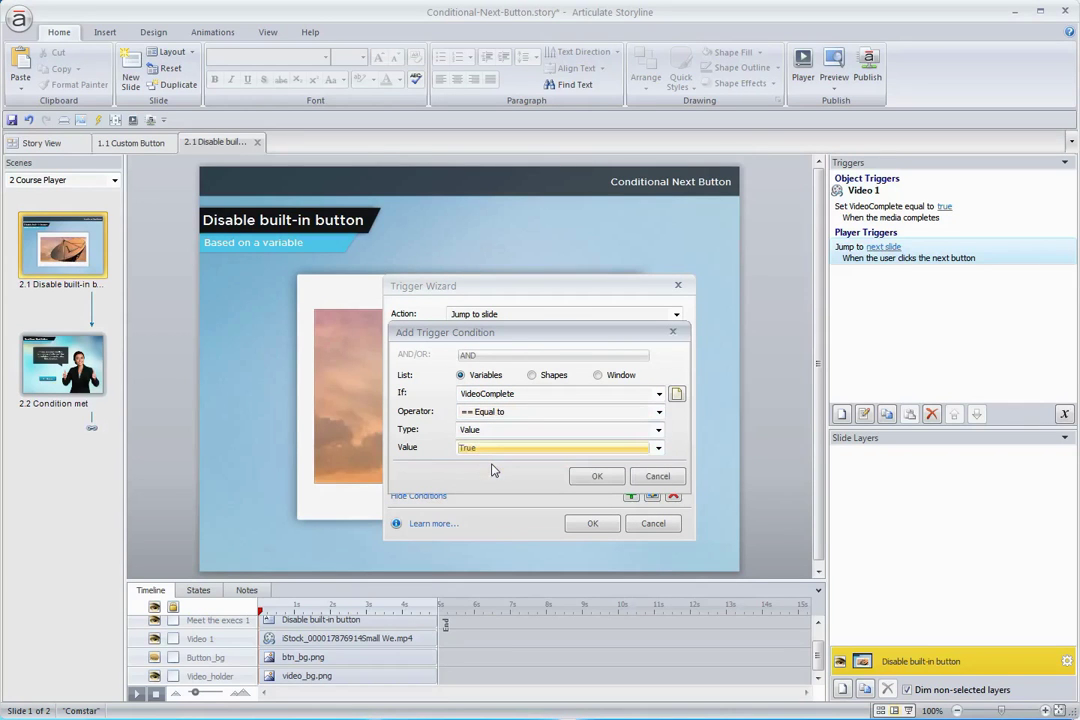
left_click(588, 476)
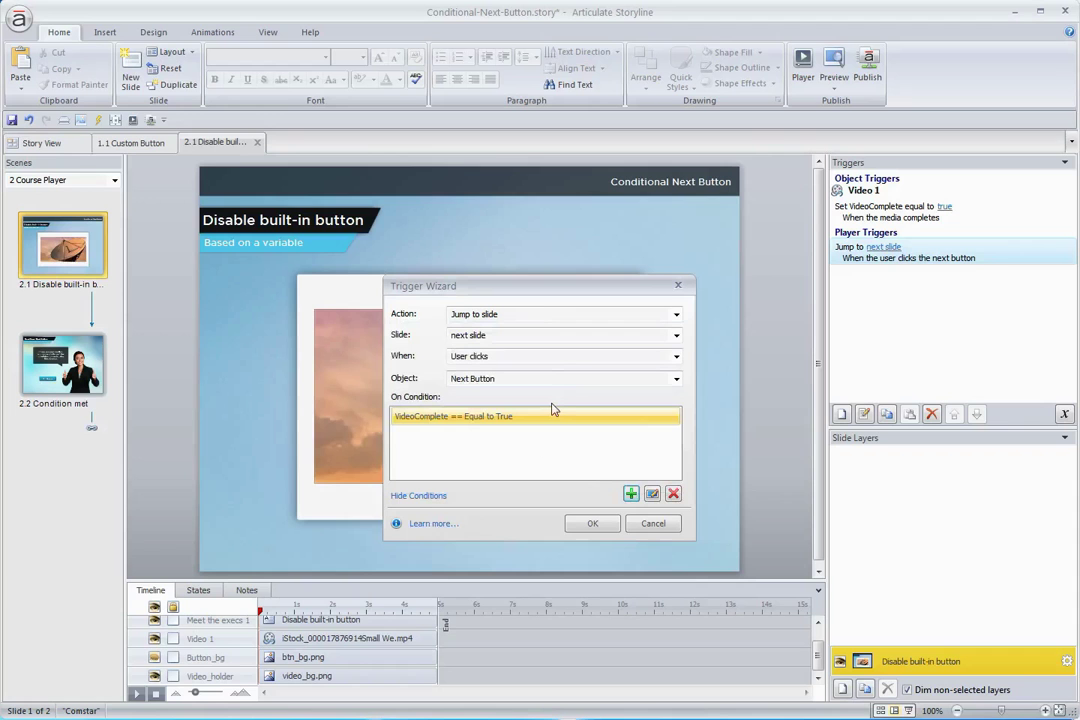
left_click(588, 524)
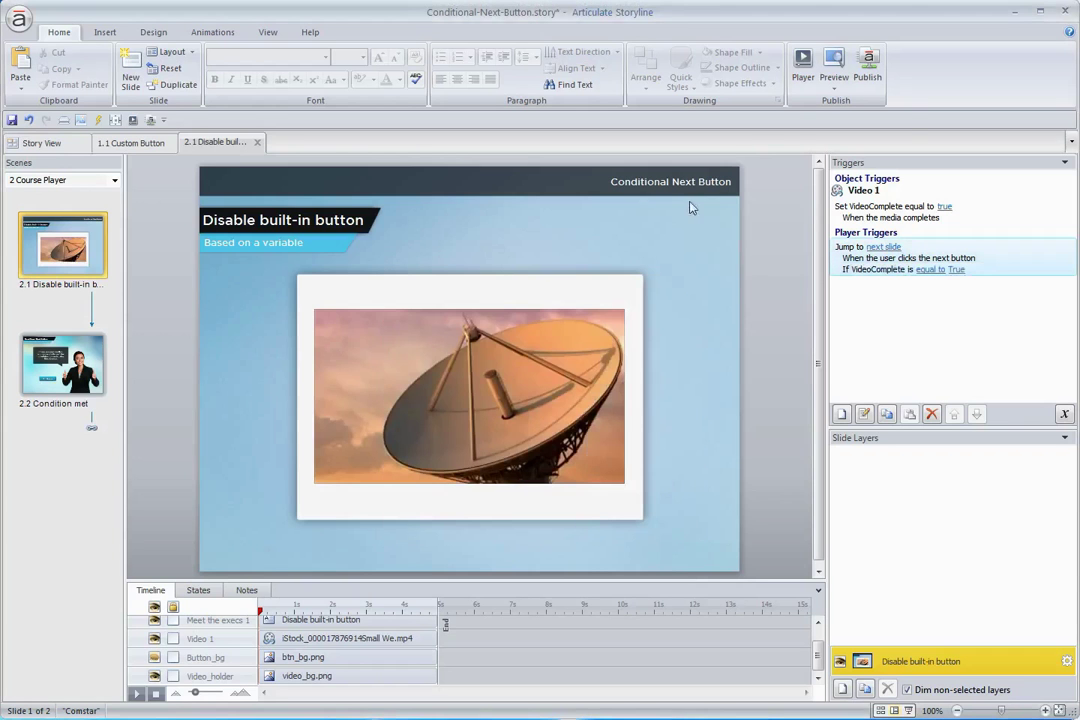
Preview the current scene and play the video slide to test advancing with the conditional Next button.
left_click(834, 82)
left_click(847, 119)
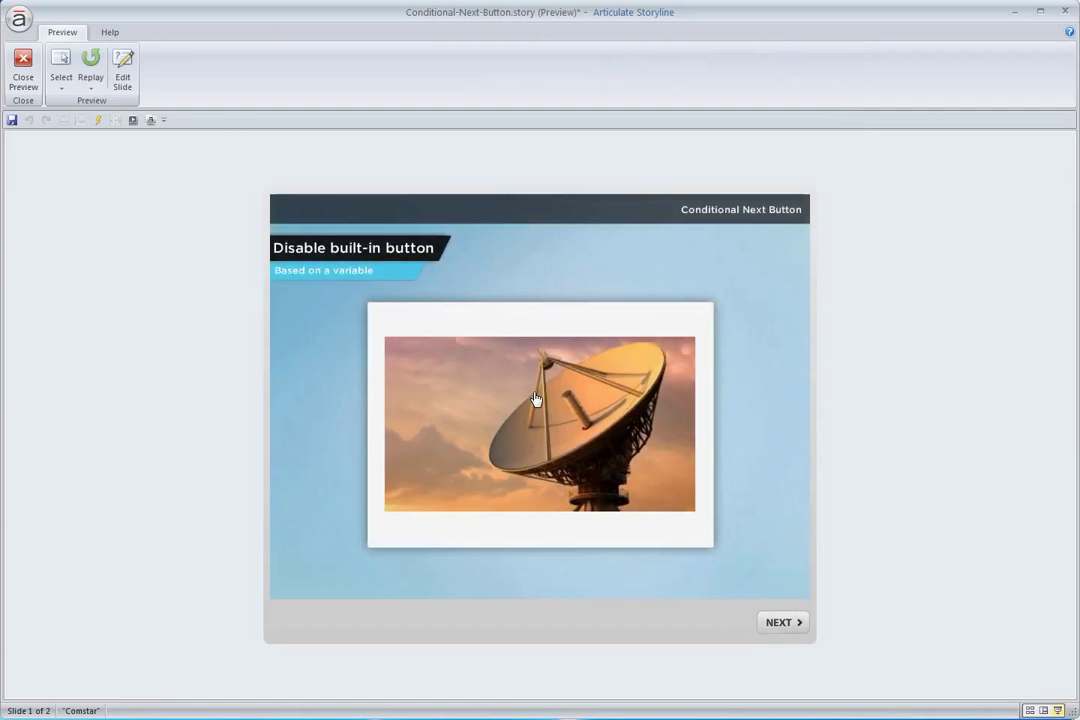
left_click(786, 623)
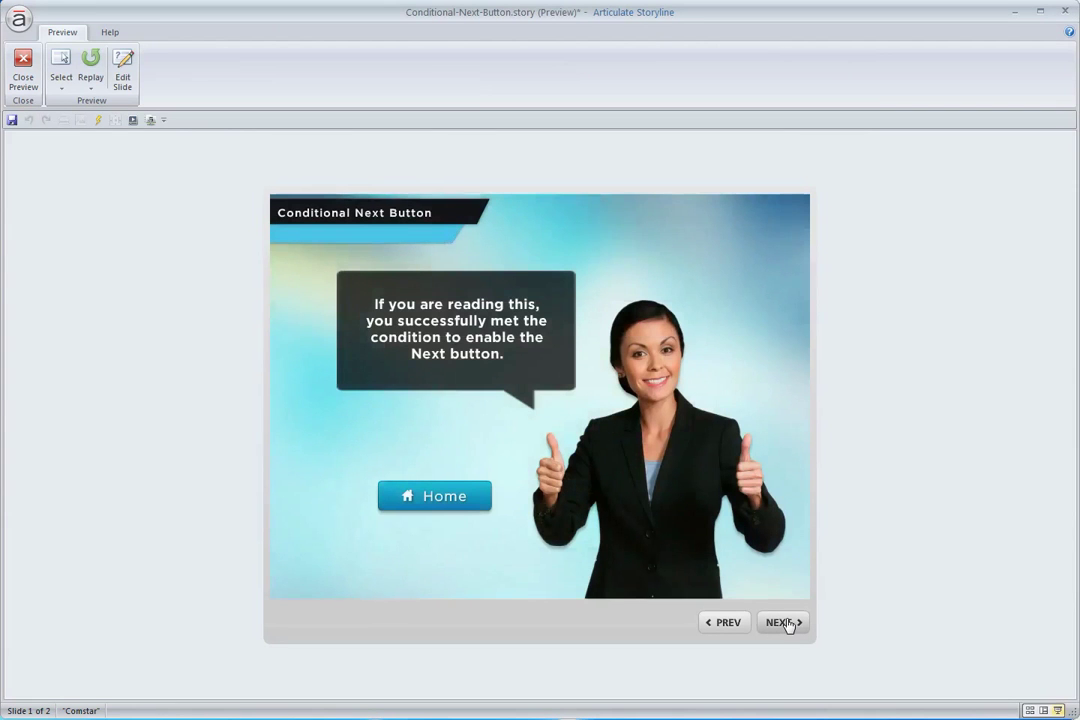